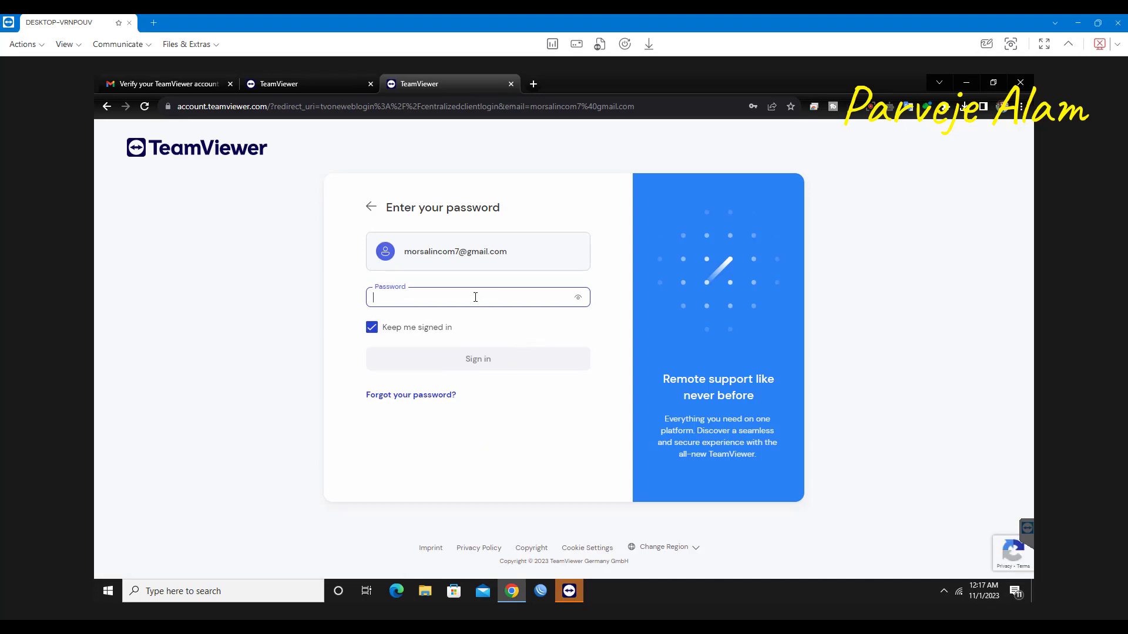
Step: Sign in with the account password, dismiss the offer to save it, and allow the browser to open the TeamViewer desktop app
type("••")
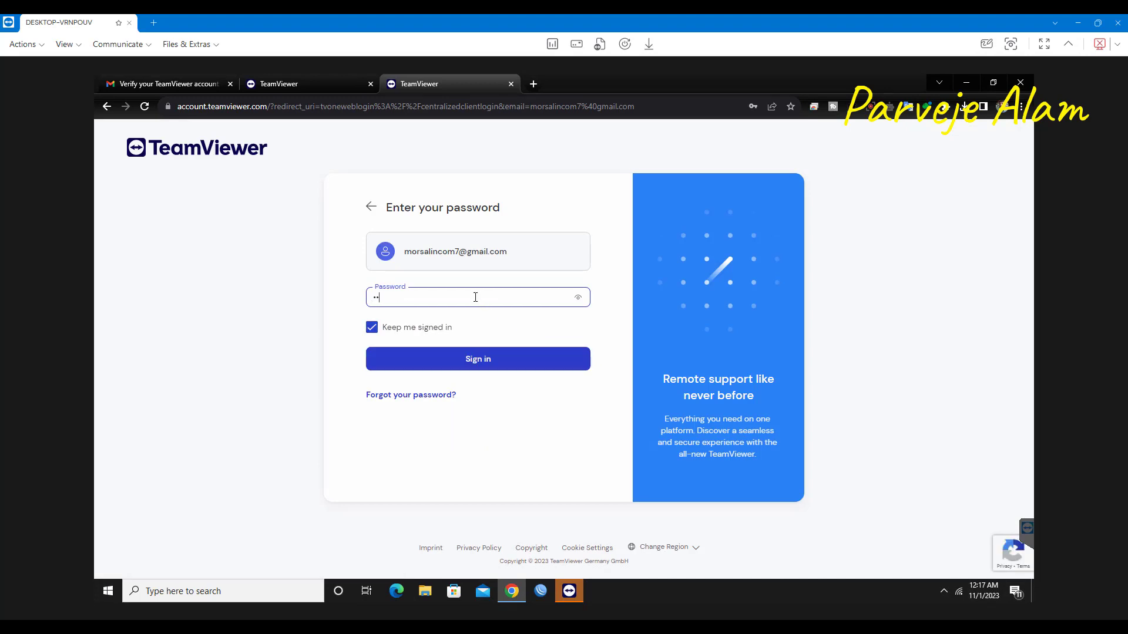
type("••••••••")
key("Return")
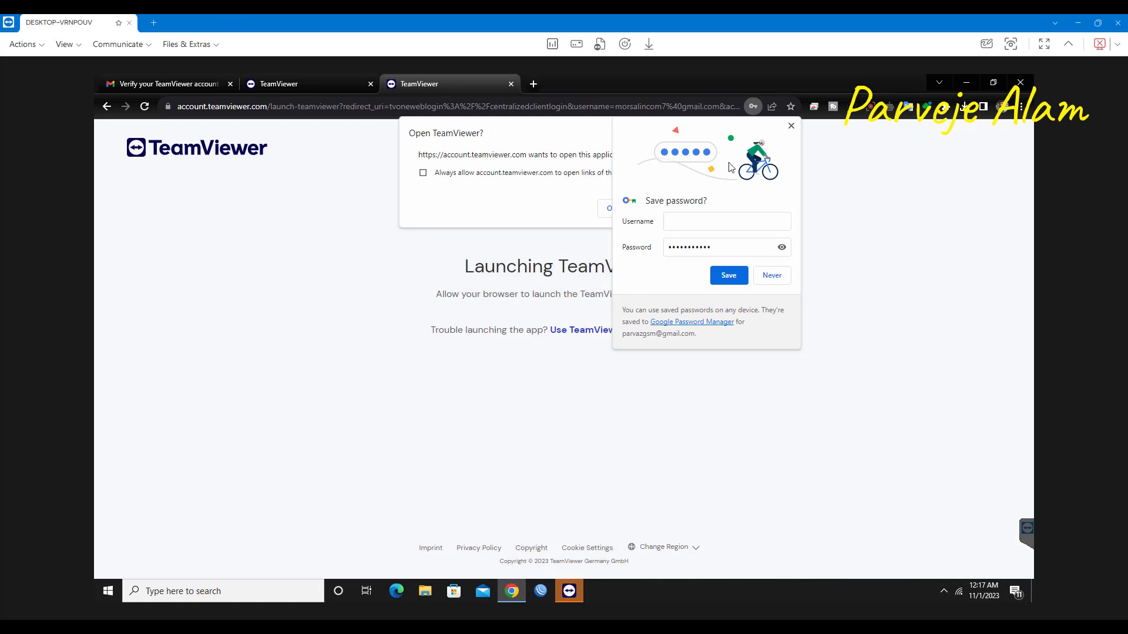
left_click(793, 127)
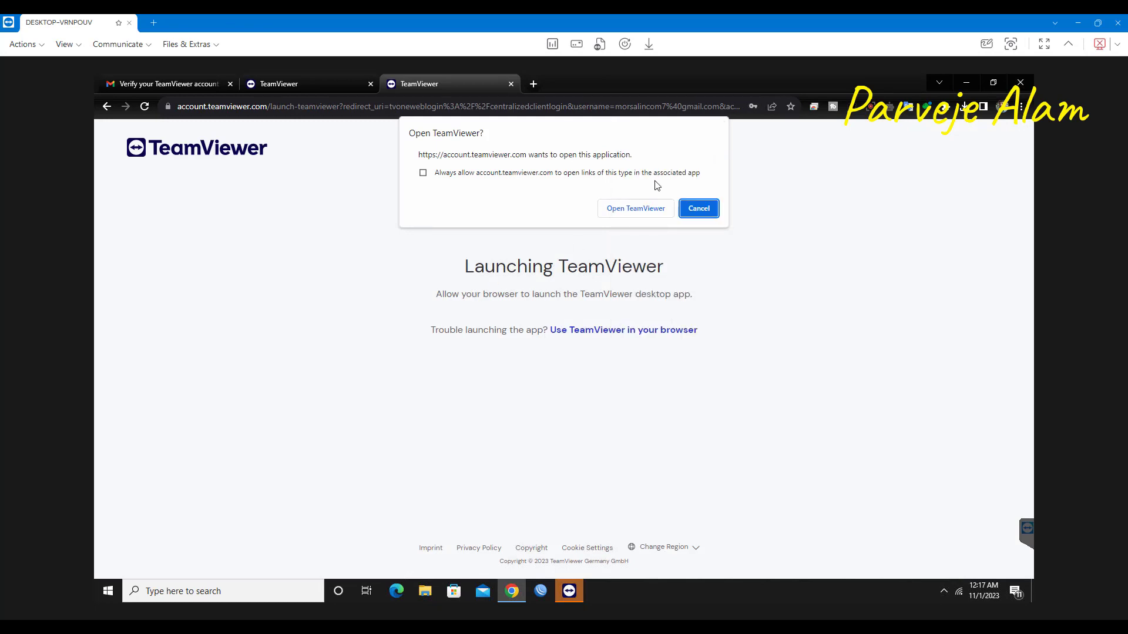
left_click(639, 210)
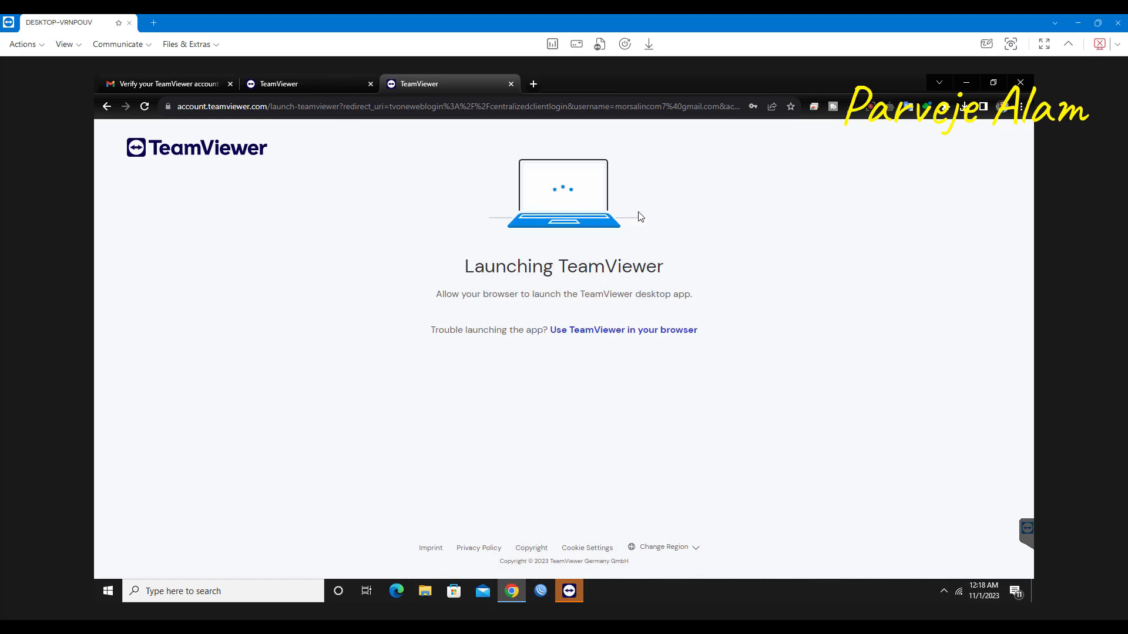
left_click(576, 593)
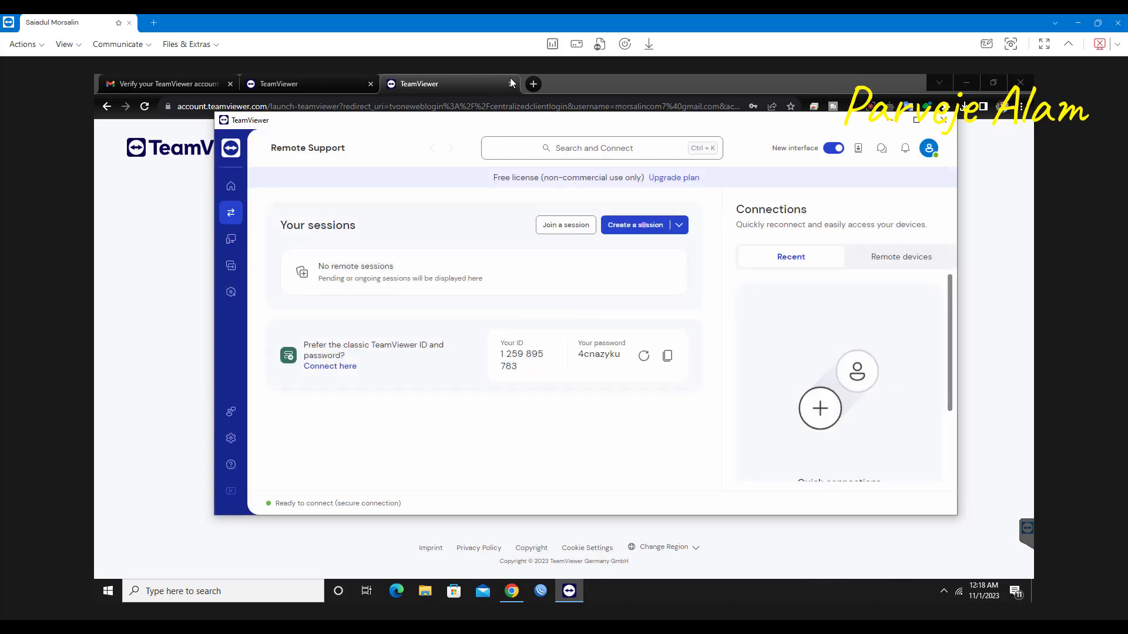
Step: Close the two TeamViewer browser tabs, minimize the browser, and highlight the device's connection password in the desktop app
left_click(371, 84)
left_click(372, 84)
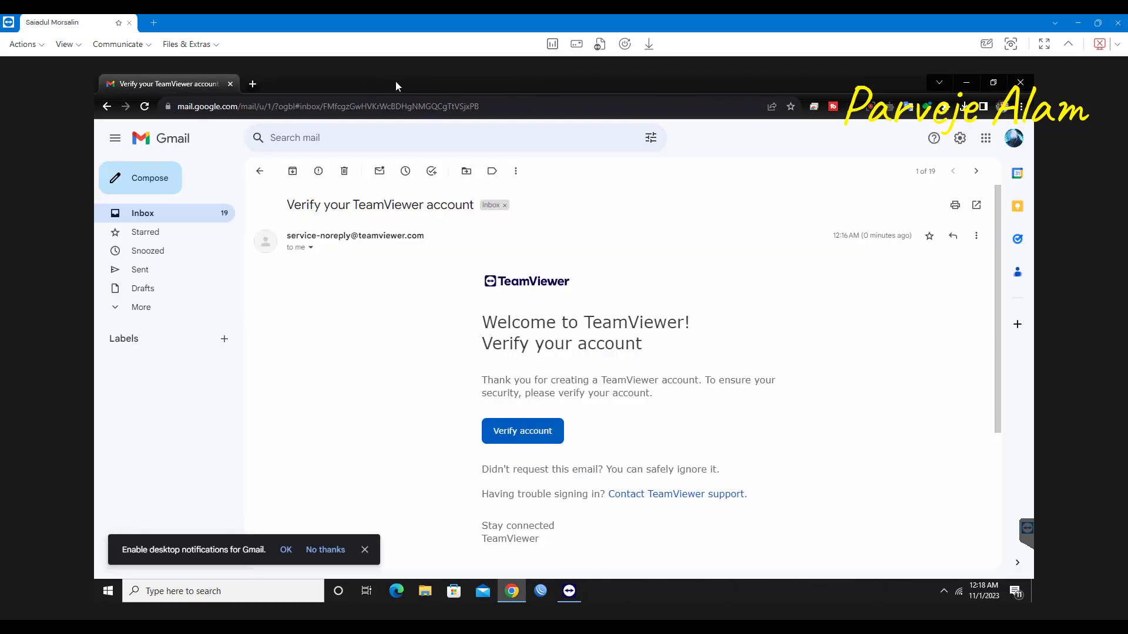
left_click(964, 83)
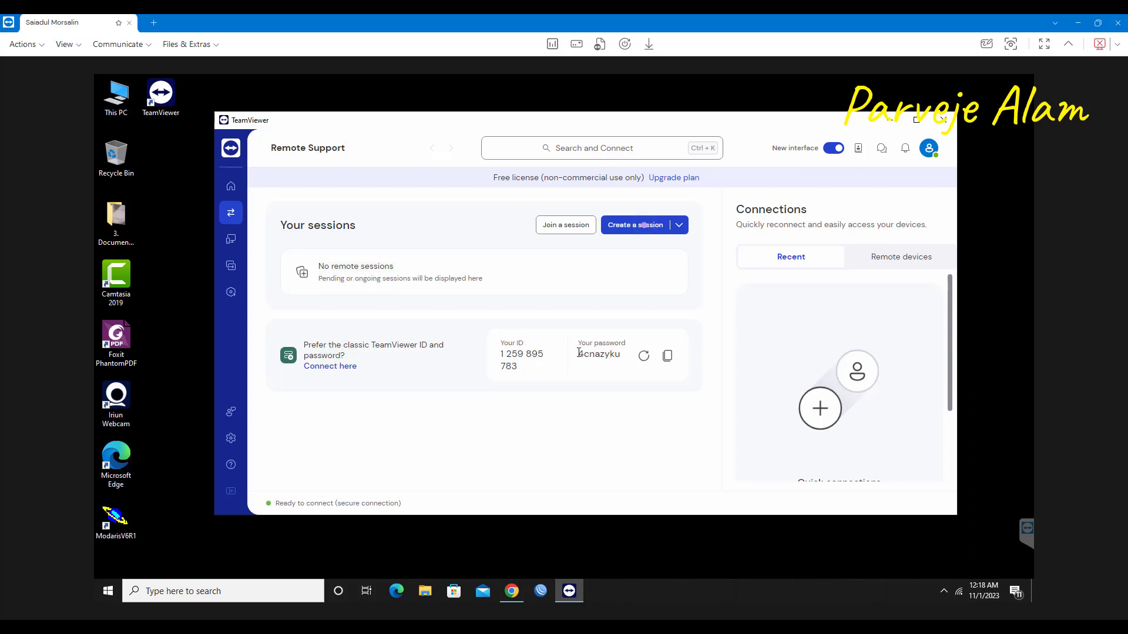
left_click_drag(579, 354, 616, 357)
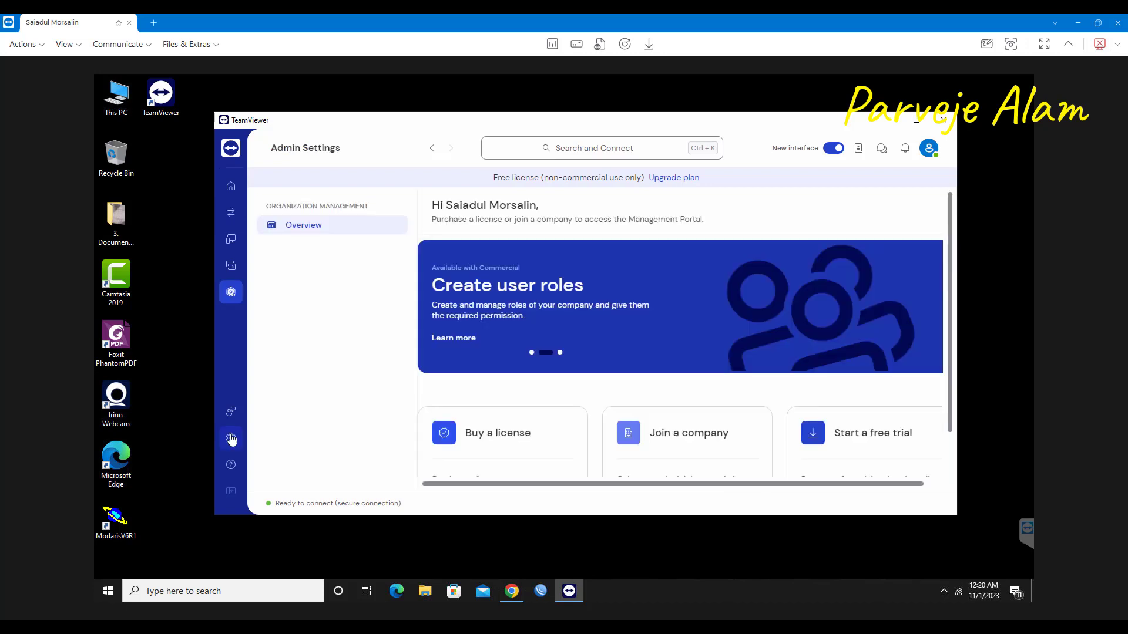
Step: Open the advanced options from the device section of the TeamViewer settings on the remote computer
left_click(231, 439)
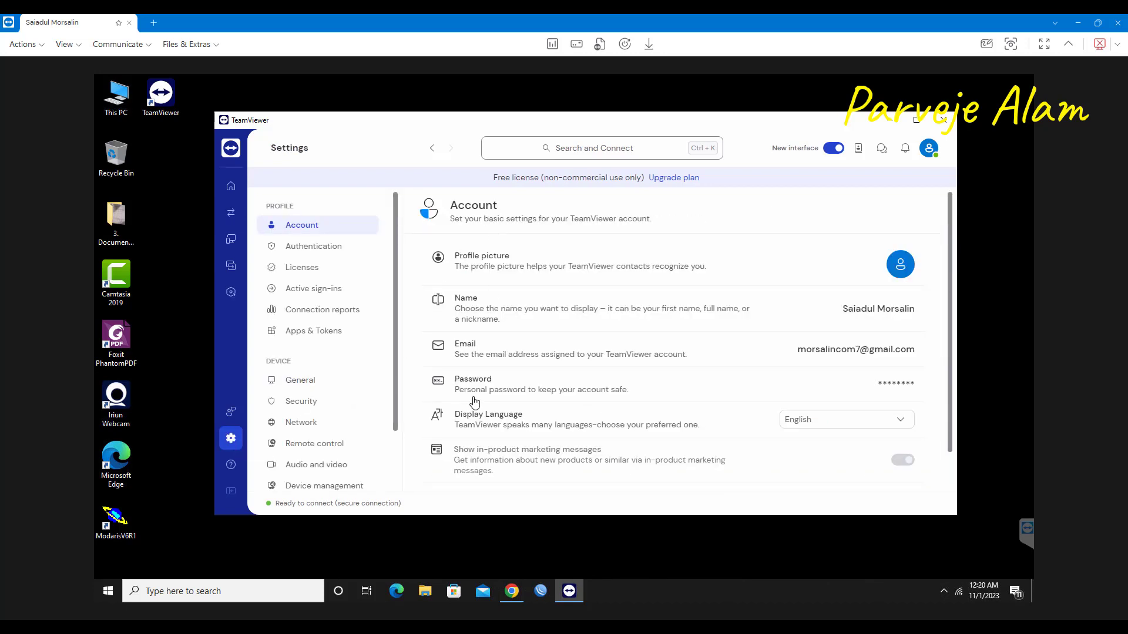
scroll(306, 394, "down", 1)
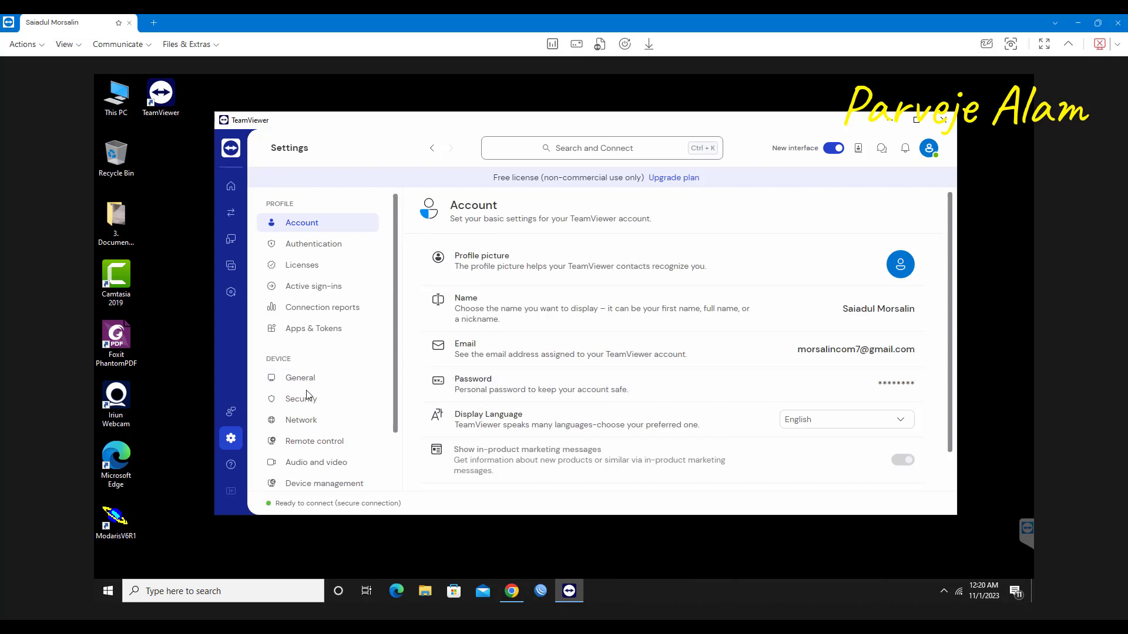
scroll(306, 391, "down", 2)
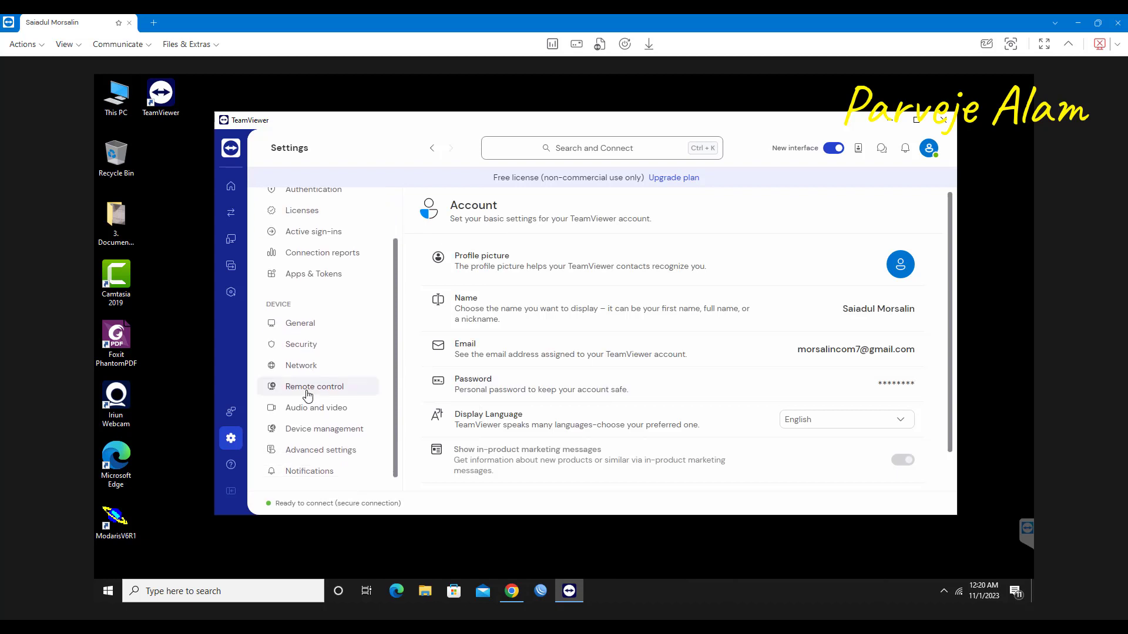
scroll(306, 395, "down", 1)
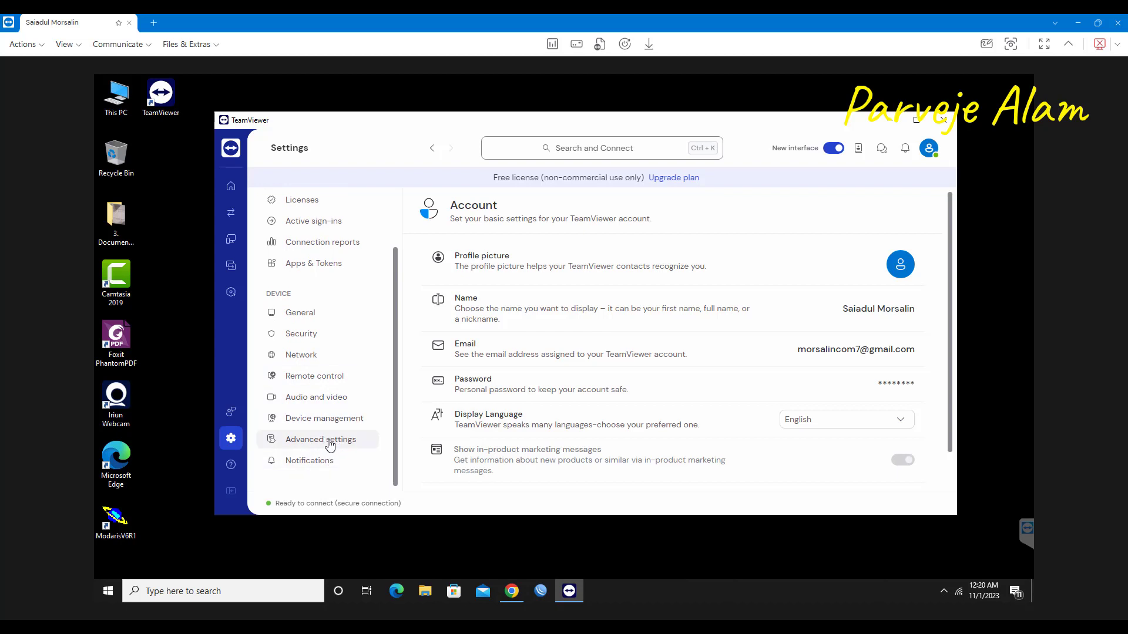
left_click(330, 445)
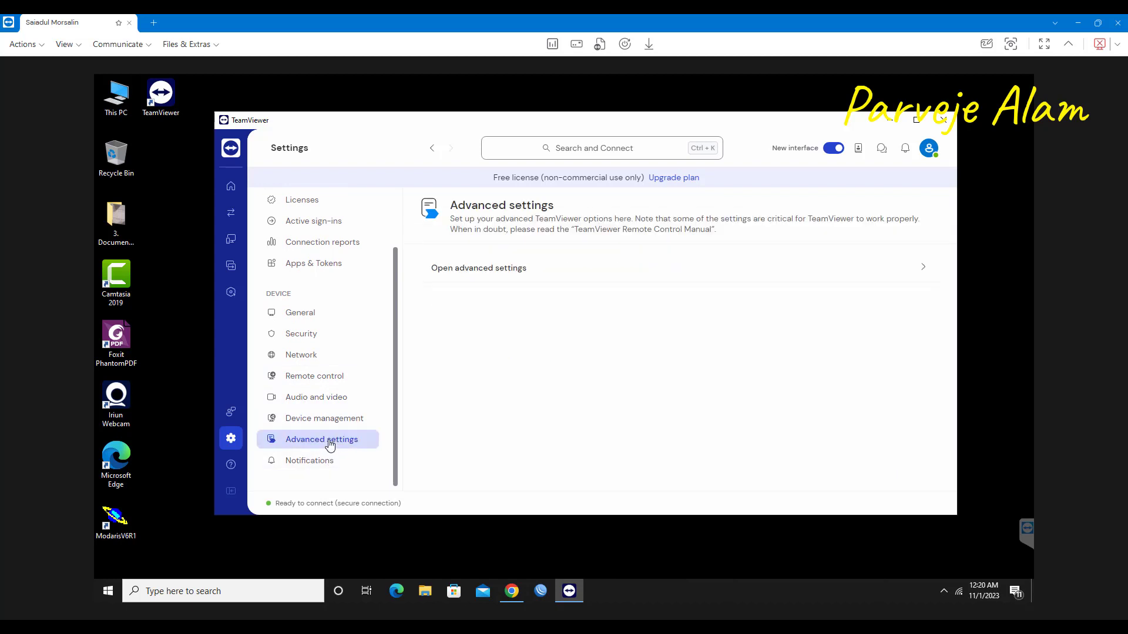
left_click(517, 280)
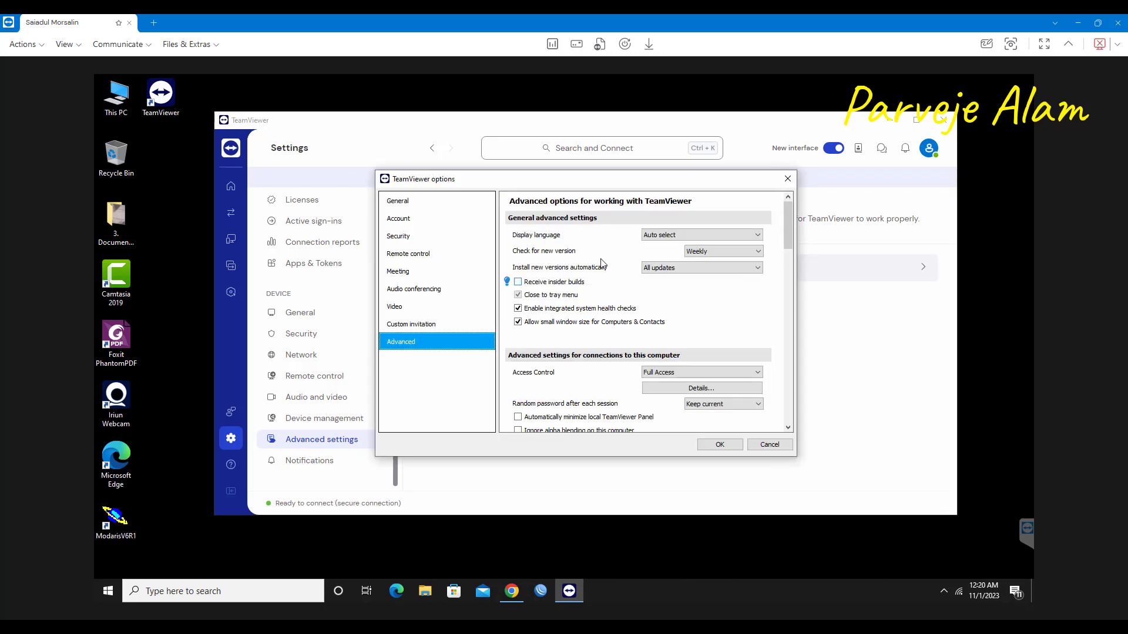
Step: Enter and confirm a personal password for connections to this computer in the advanced options, and save the options
scroll(601, 263, "down", 3)
scroll(600, 263, "up", 3)
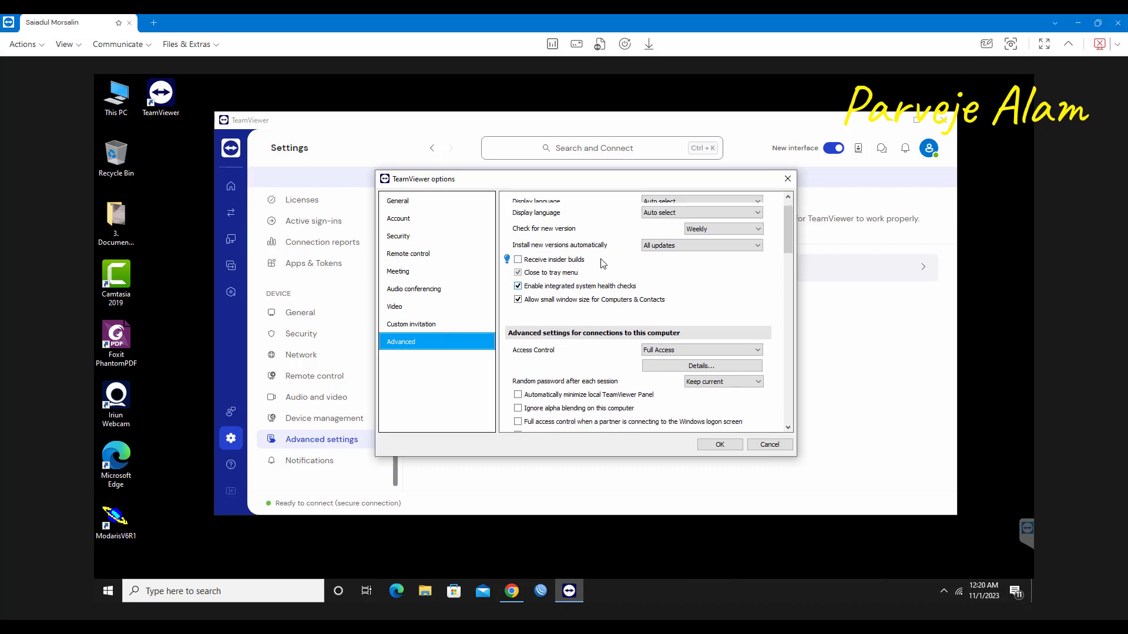
scroll(600, 263, "down", 4)
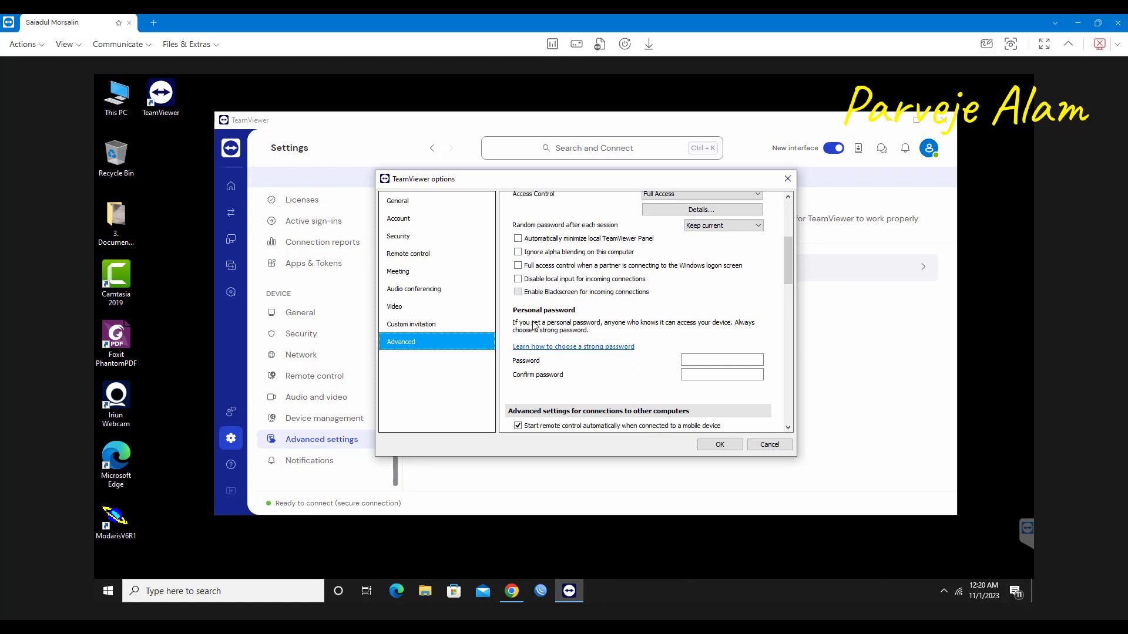
left_click(569, 316)
left_click(696, 359)
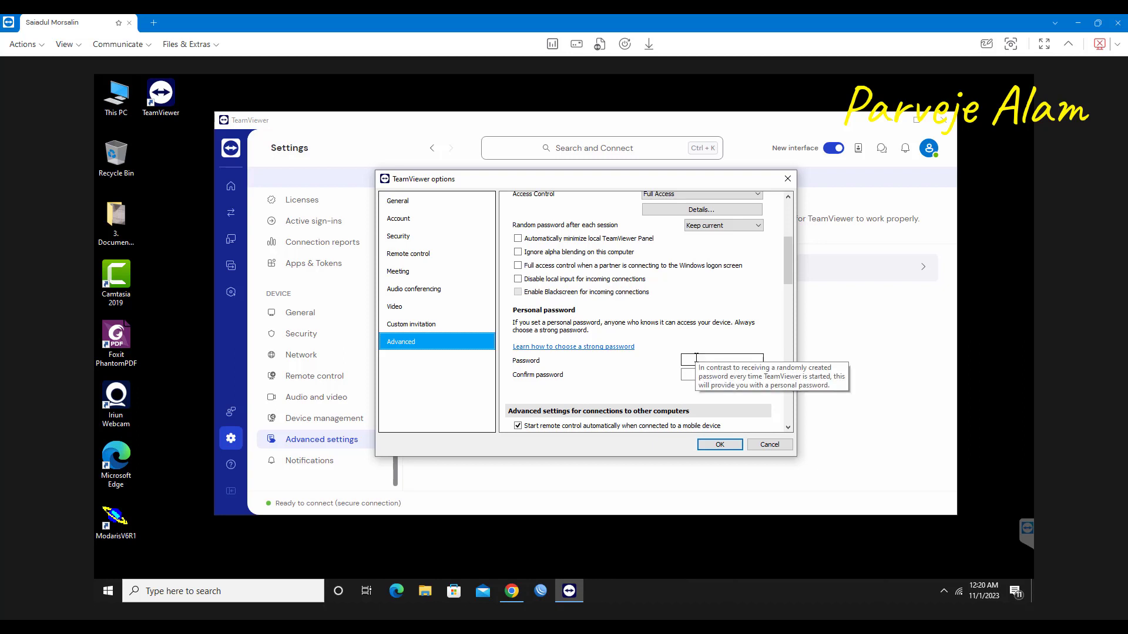
left_click(696, 359)
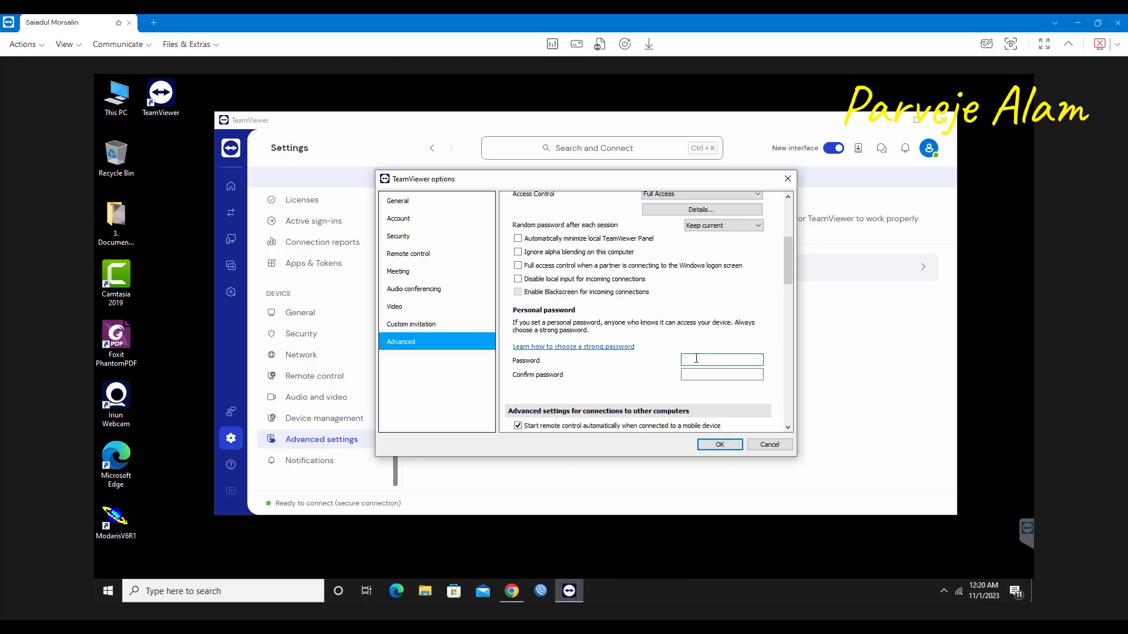
type("•••••••••")
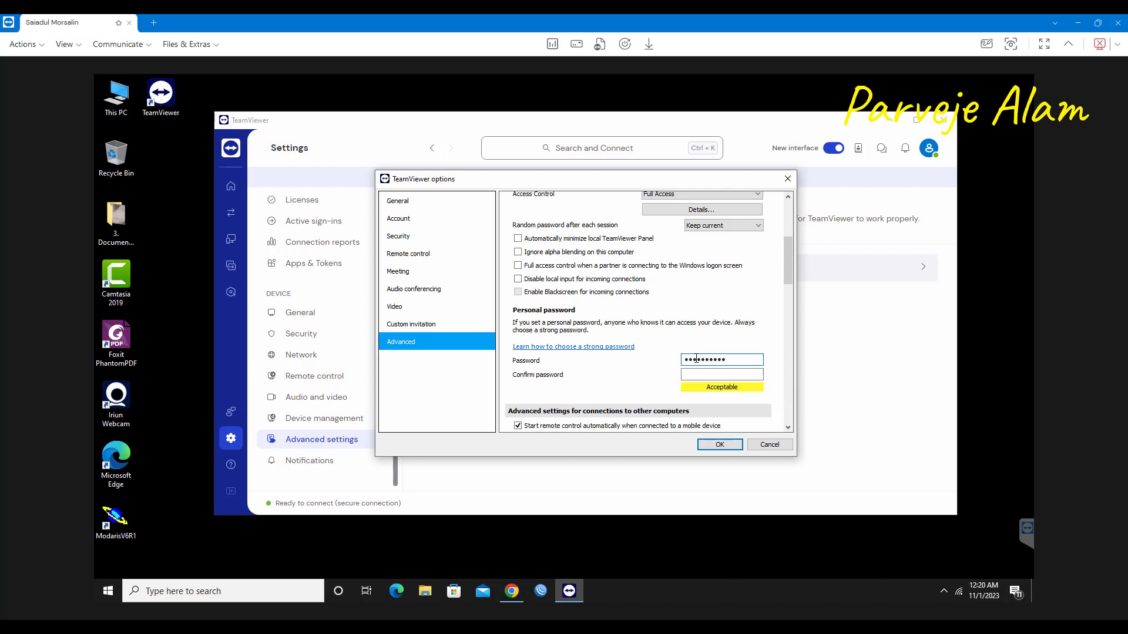
type("•")
key("Tab")
type("••••••••")
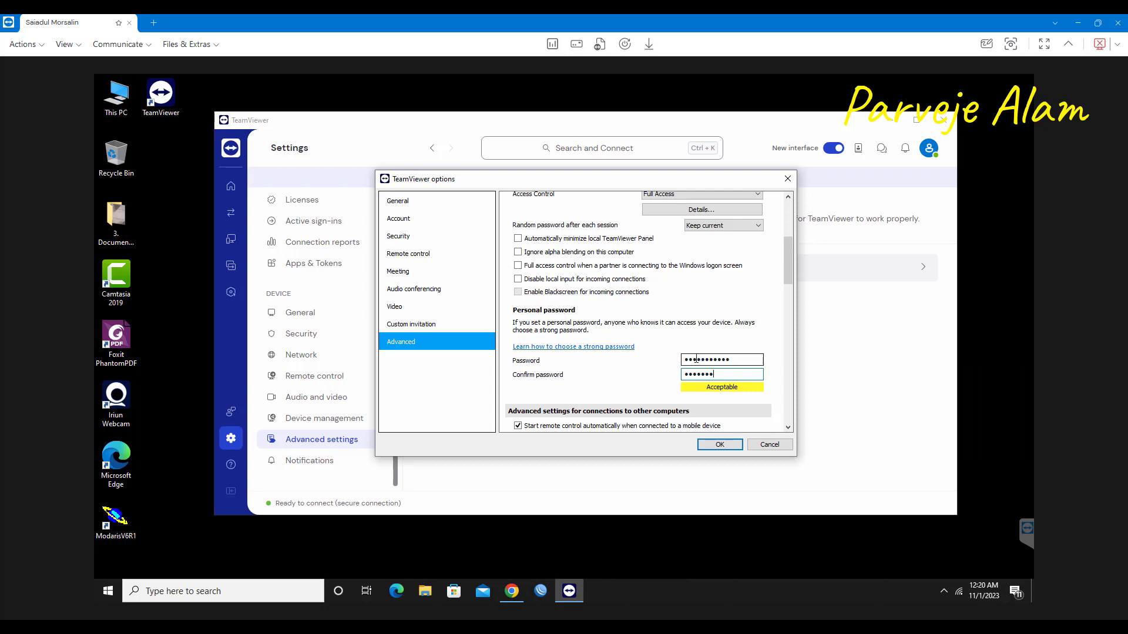
type("••")
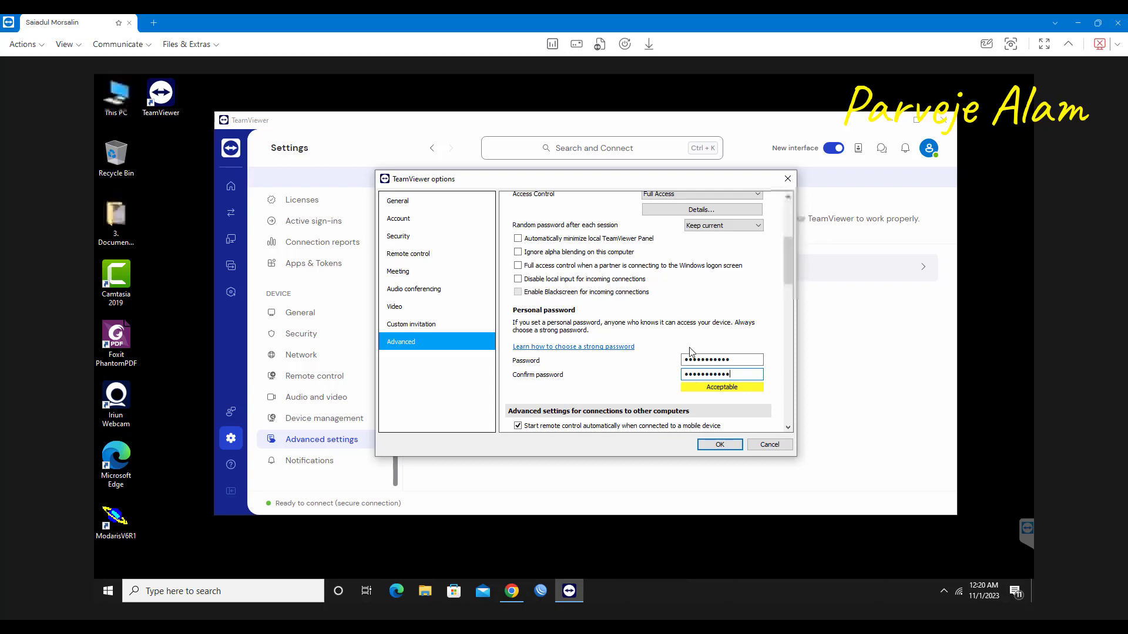
scroll(649, 281, "up", 3)
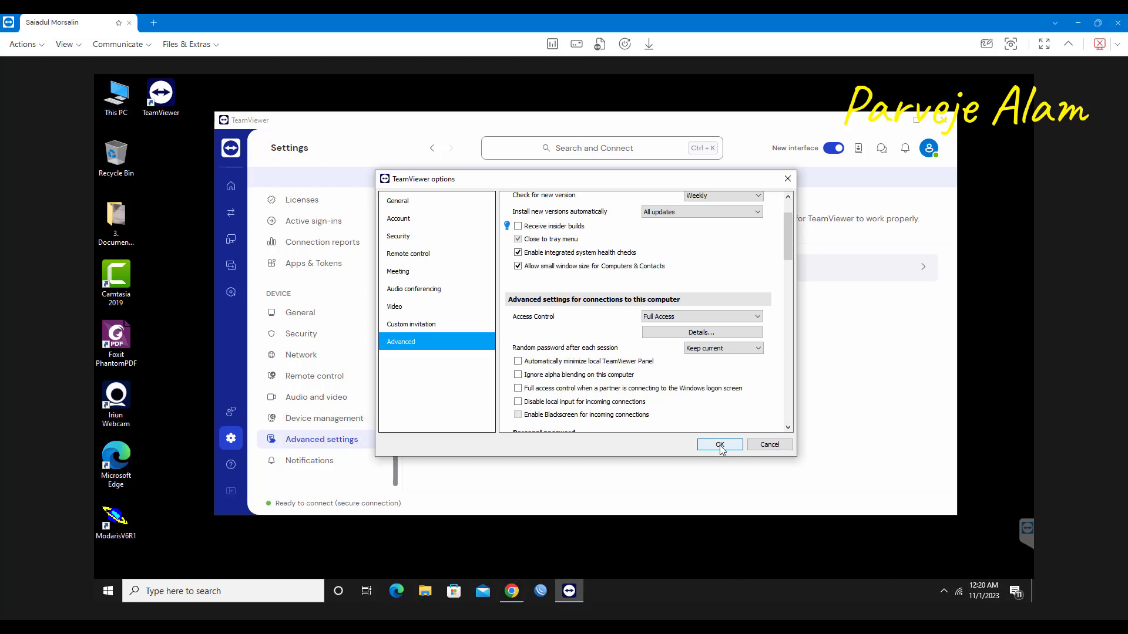
scroll(658, 230, "up", 2)
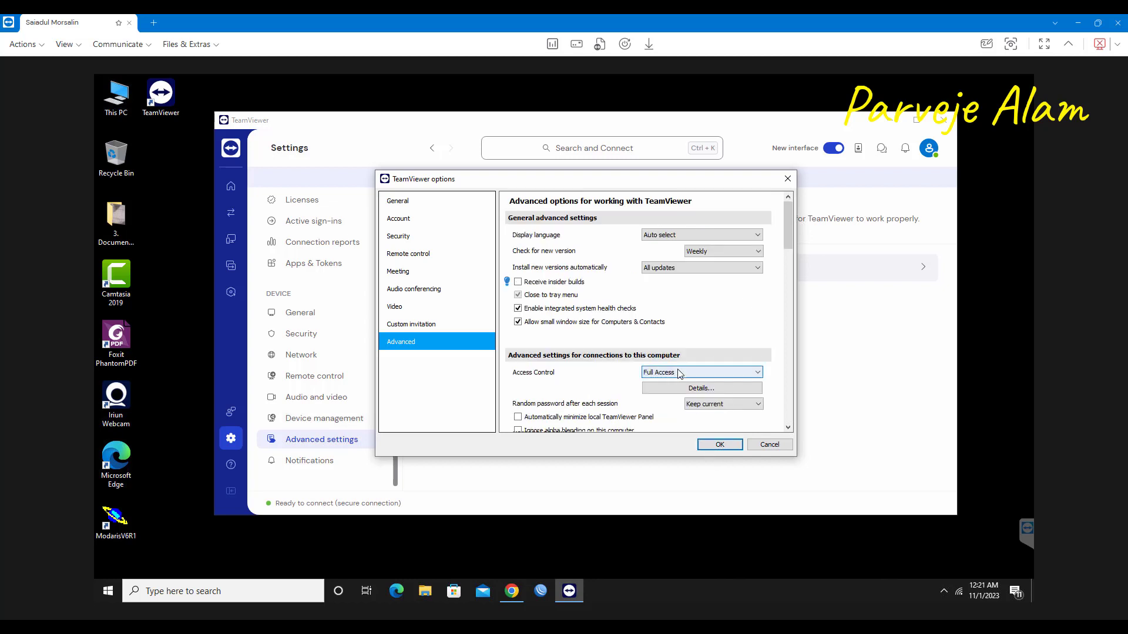
left_click(720, 446)
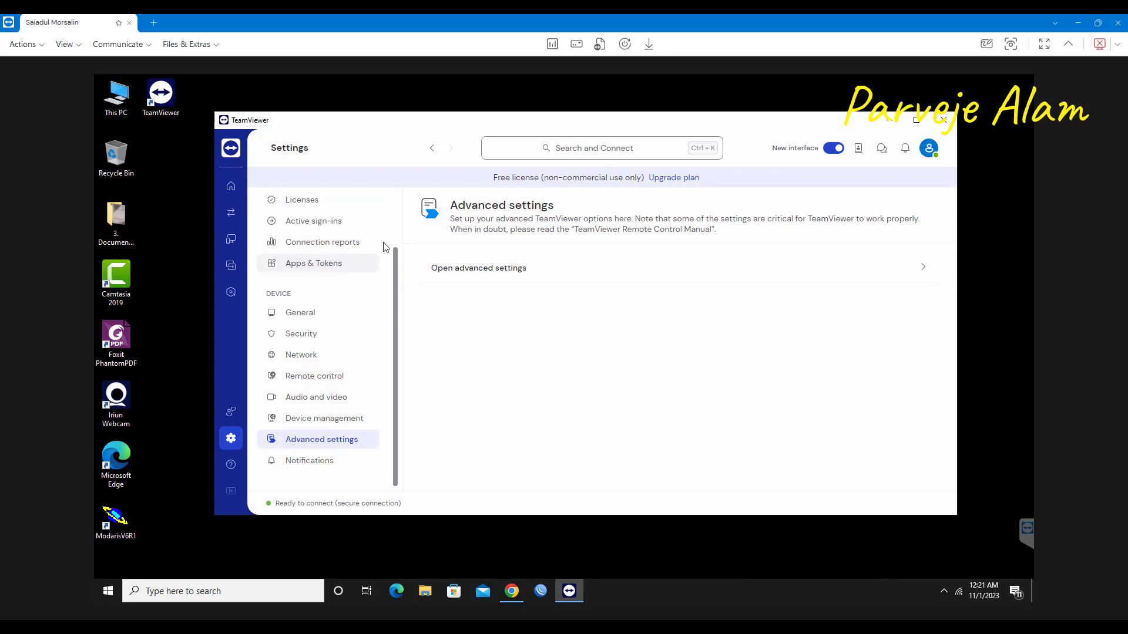
Step: Minimize the remote session and show the Computers & Contacts list of the local TeamViewer
left_click(1076, 23)
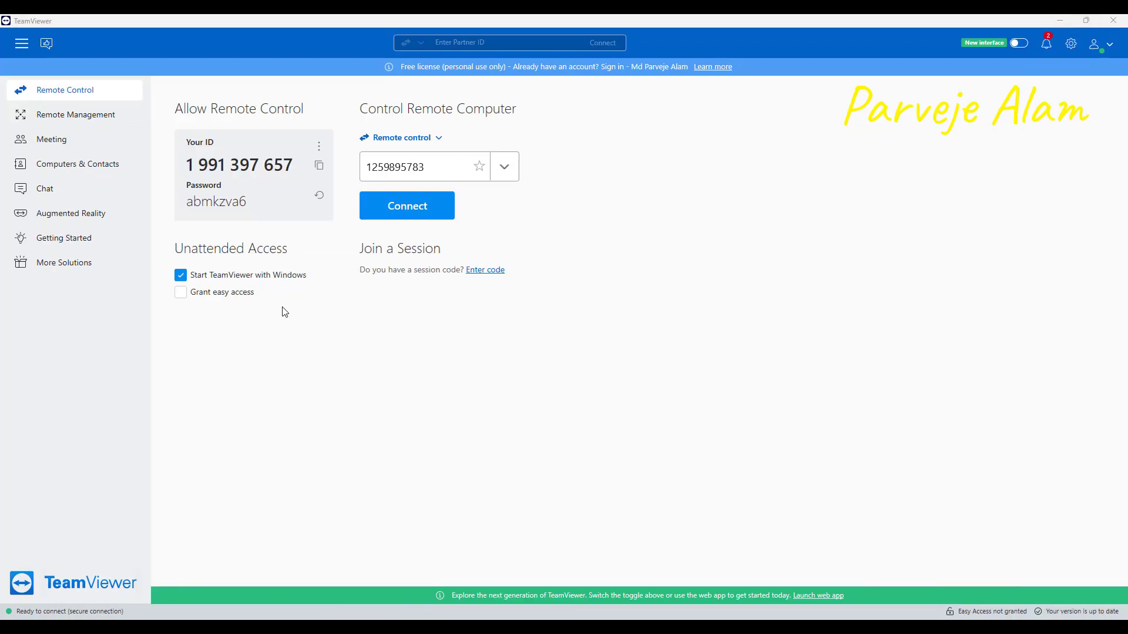
left_click(60, 165)
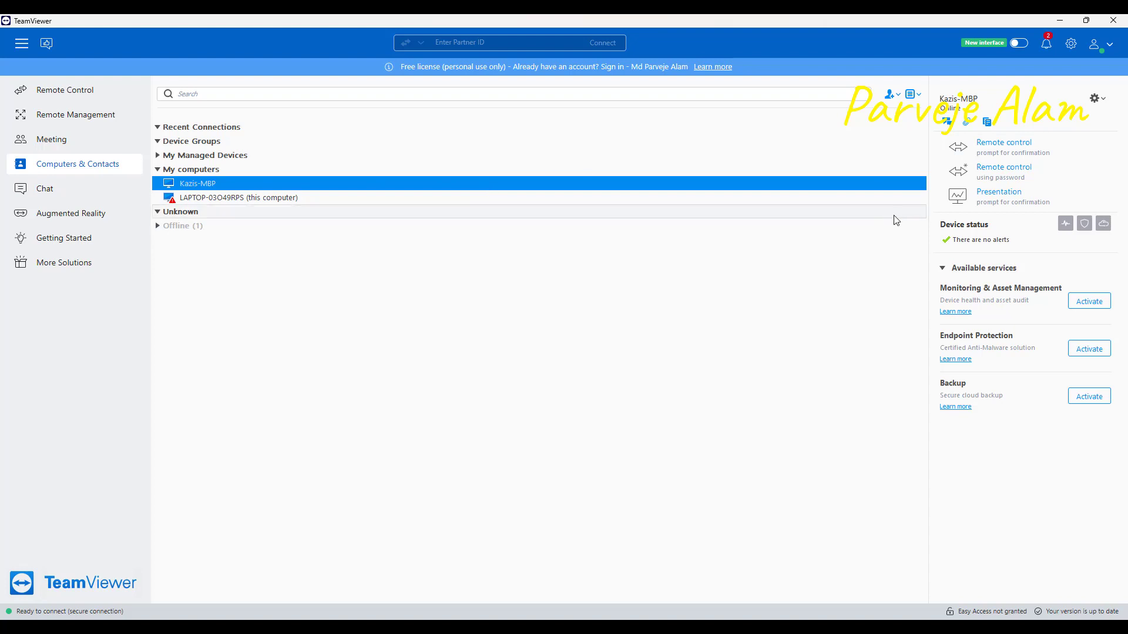
left_click(1004, 149)
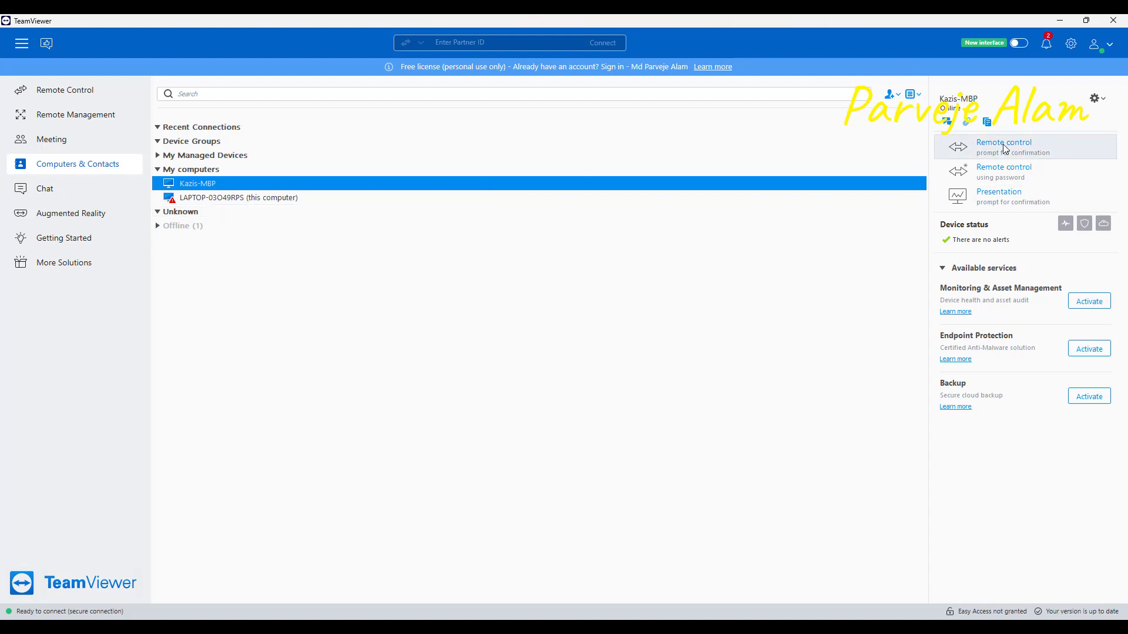
left_click(206, 187)
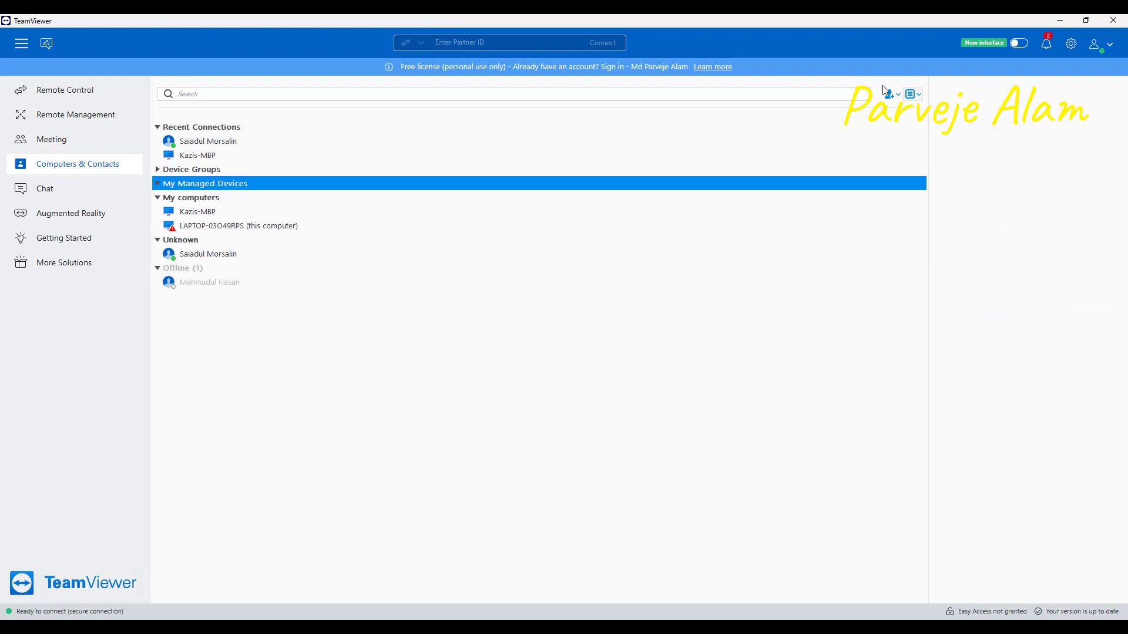
Step: Start adding a remote computer to the My computers group and enter the computer's alias
left_click(897, 96)
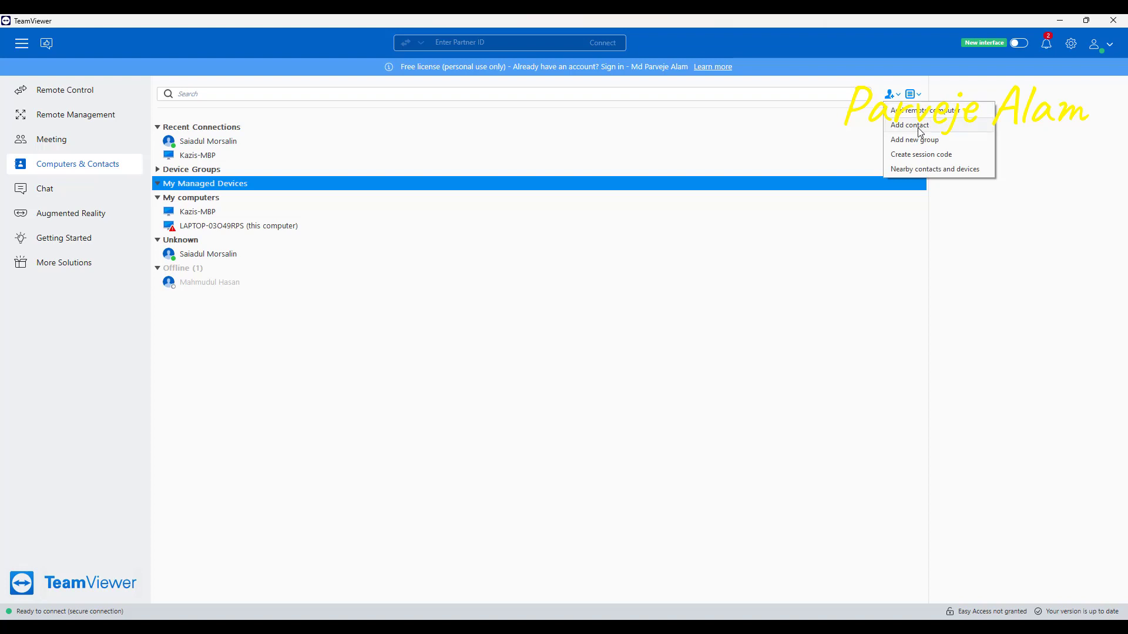
left_click(953, 111)
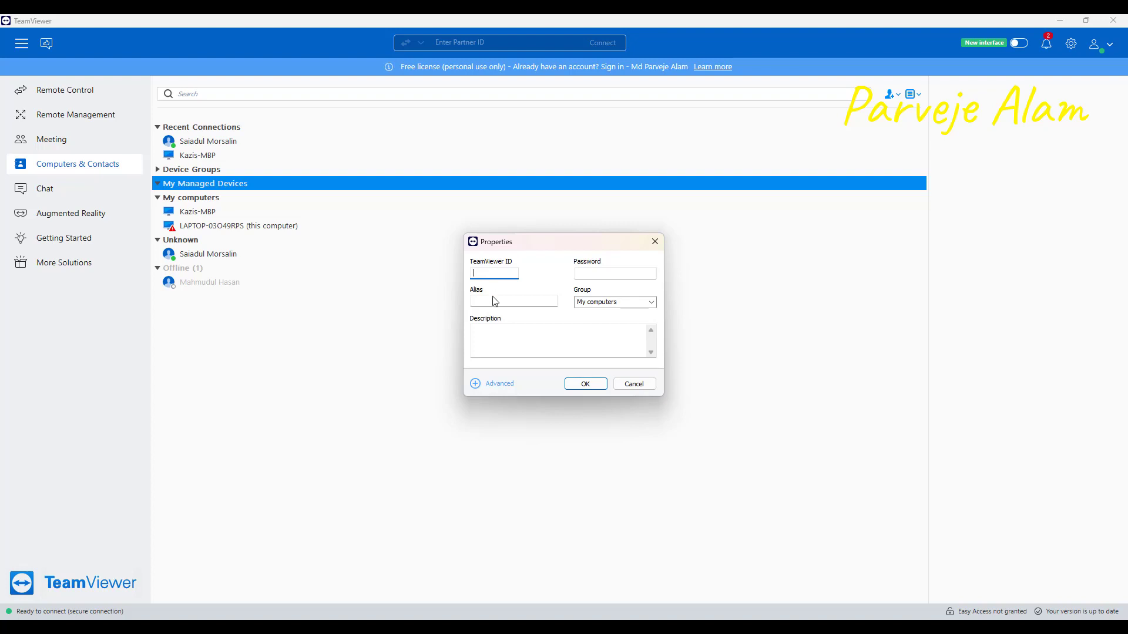
left_click(493, 298)
type("Mo")
left_click(503, 273)
Step: Return to the remote session, close the options dialog, and copy the remote device's TeamViewer ID from its home page
mouse_move(888, 624)
left_click(925, 584)
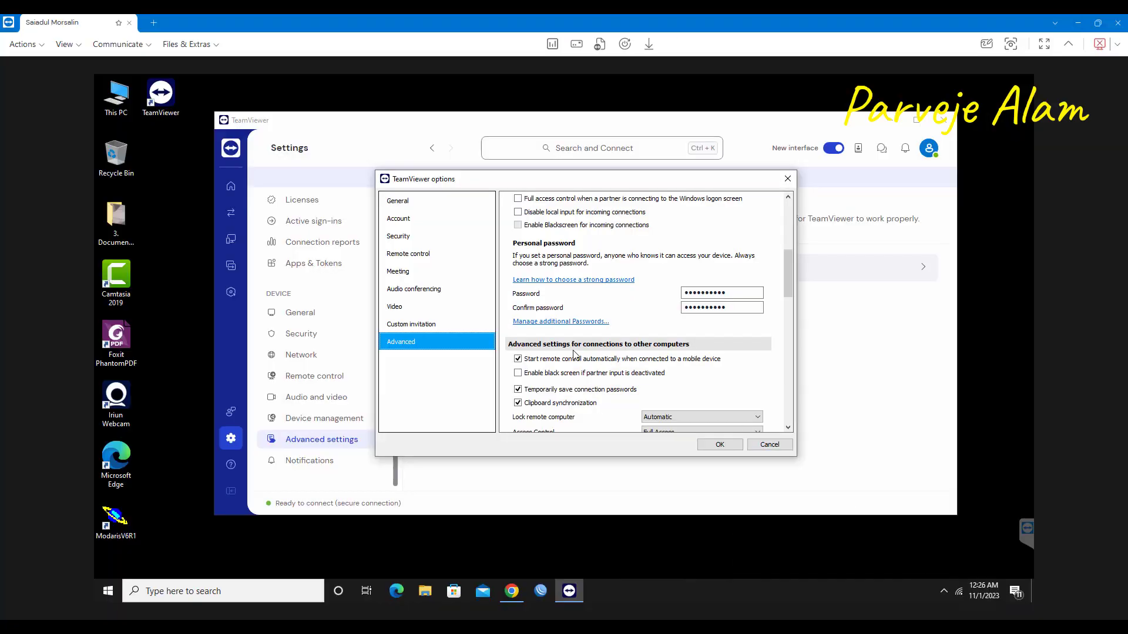
left_click(787, 179)
left_click(233, 149)
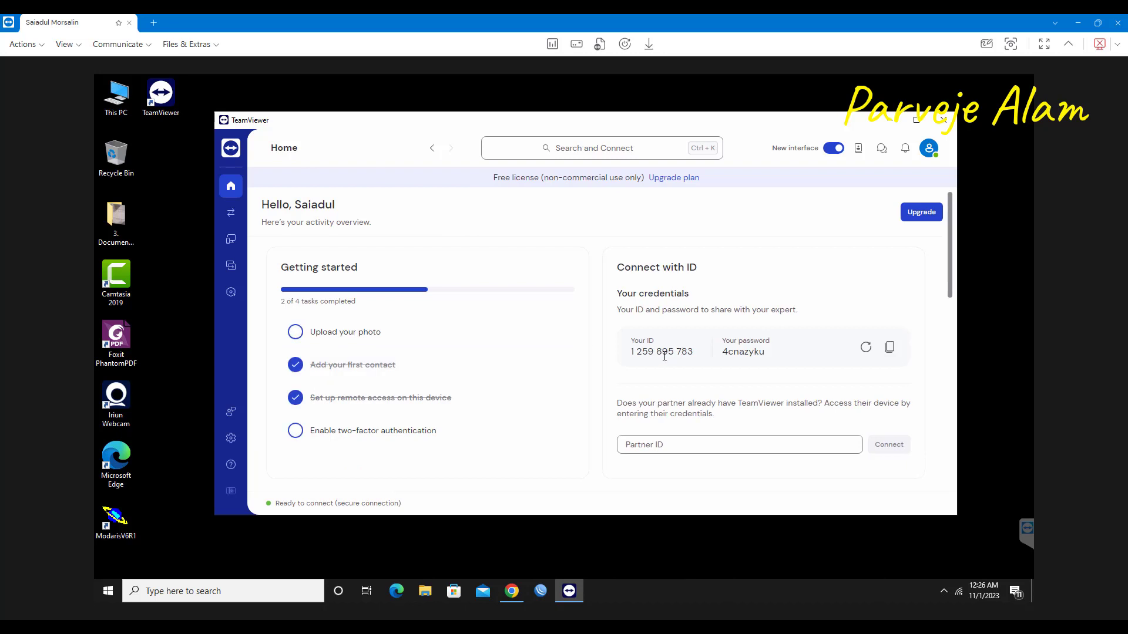
left_click_drag(631, 352, 664, 356)
left_click_drag(690, 346, 693, 351)
left_click_drag(675, 352, 617, 351)
key("ctrl+c")
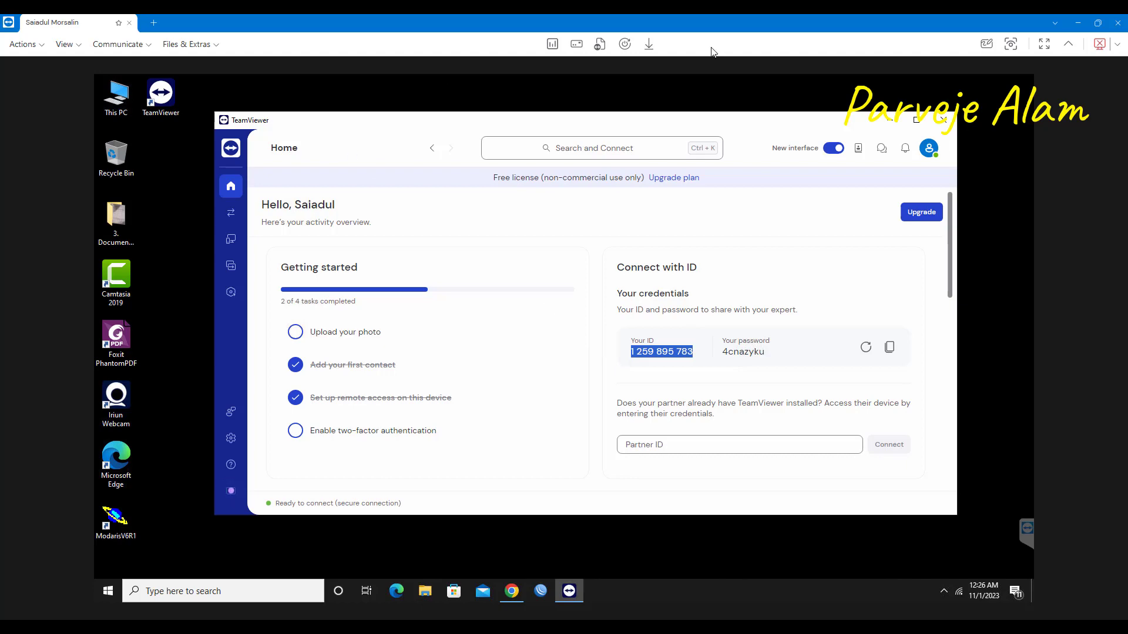
Step: Minimize the remote session, paste the copied ID into the new computer's TeamViewer ID field, and remove the spaces from it
left_click(1076, 23)
left_click(495, 272)
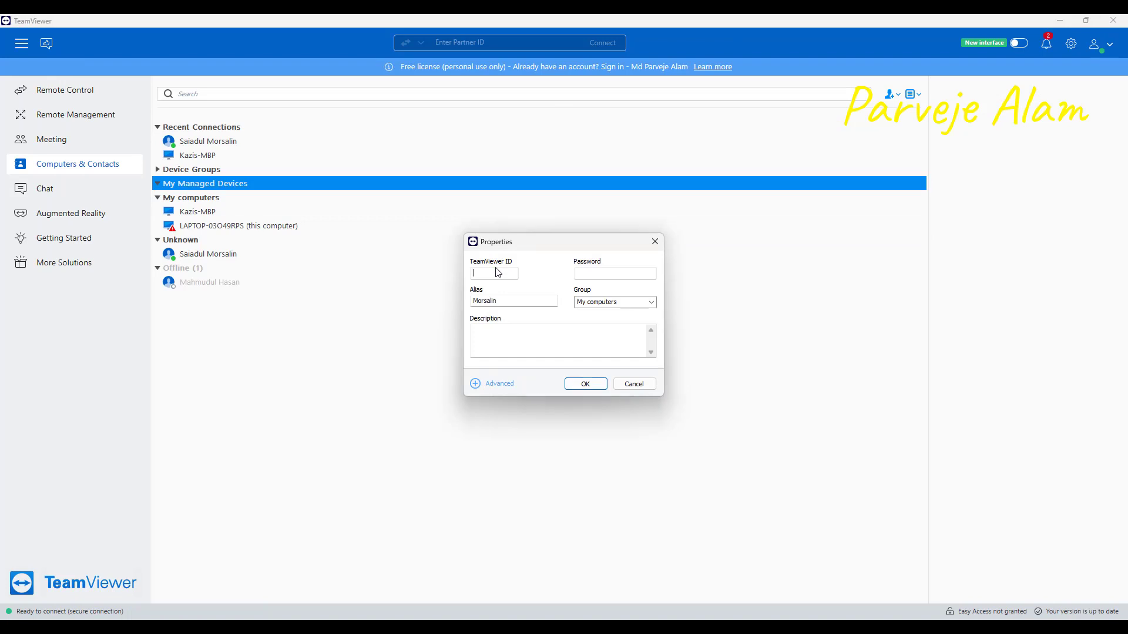
key("ctrl+v")
left_click(505, 272)
key("BackSpace")
key("Left")
key("Left")
key("Left")
key("BackSpace")
key("BackSpace")
Step: Enter the remote computer's personal password in its properties and save the new computer entry
key("Tab")
type("••••••••••")
left_click(586, 385)
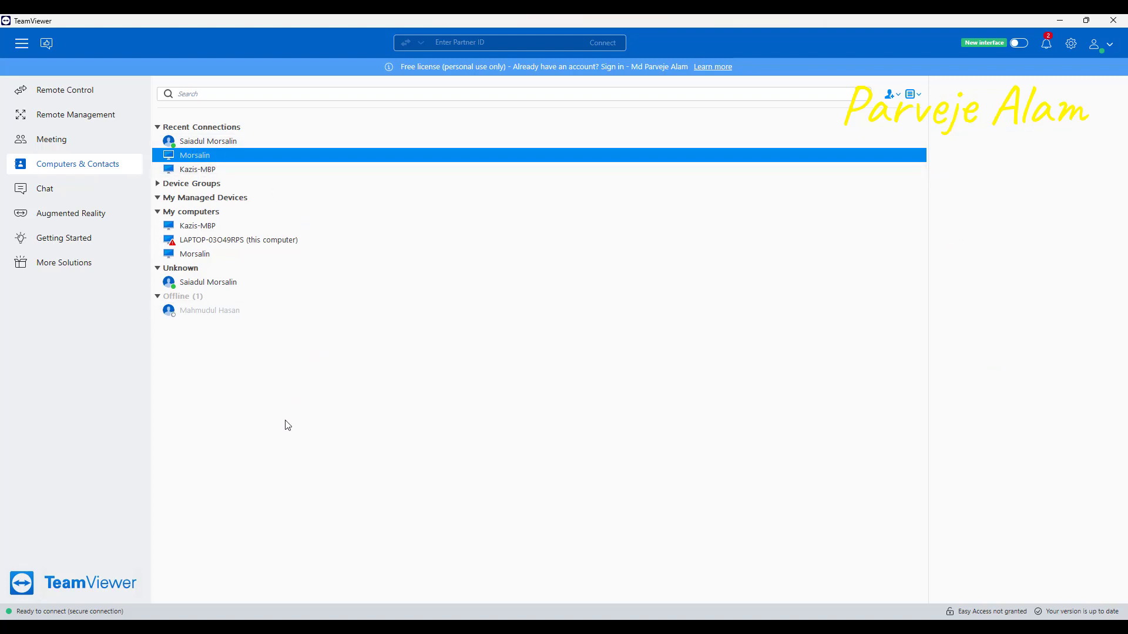
Step: End the running remote session, dismissing its sponsored-session notice, and try remote control of the saved computer with a confirmation prompt
left_click(206, 157)
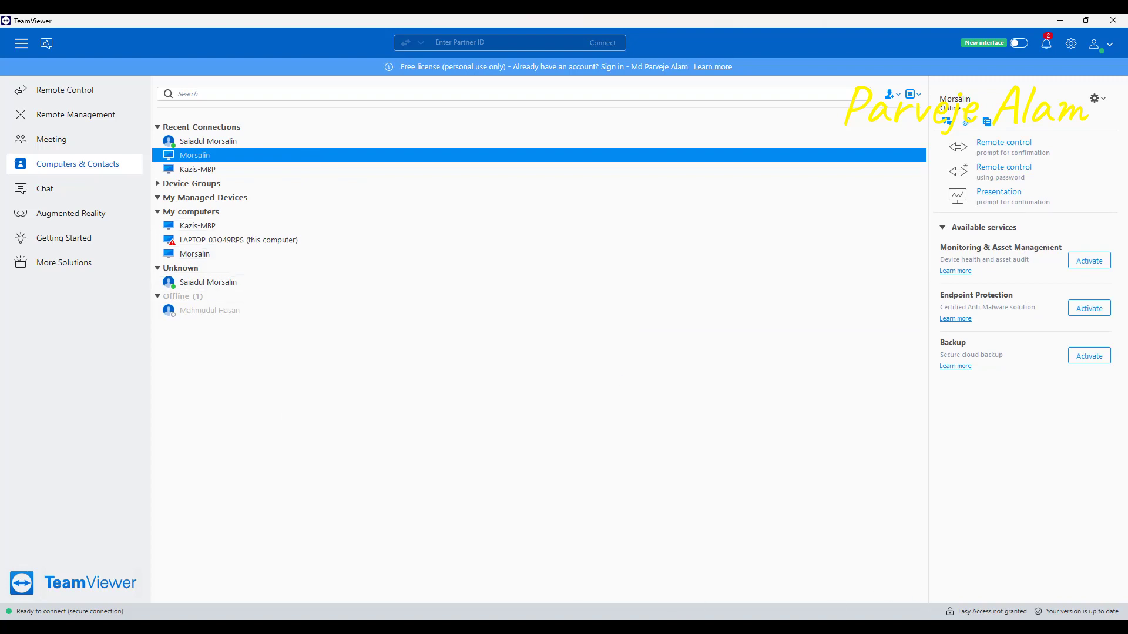
mouse_move(869, 616)
left_click(916, 564)
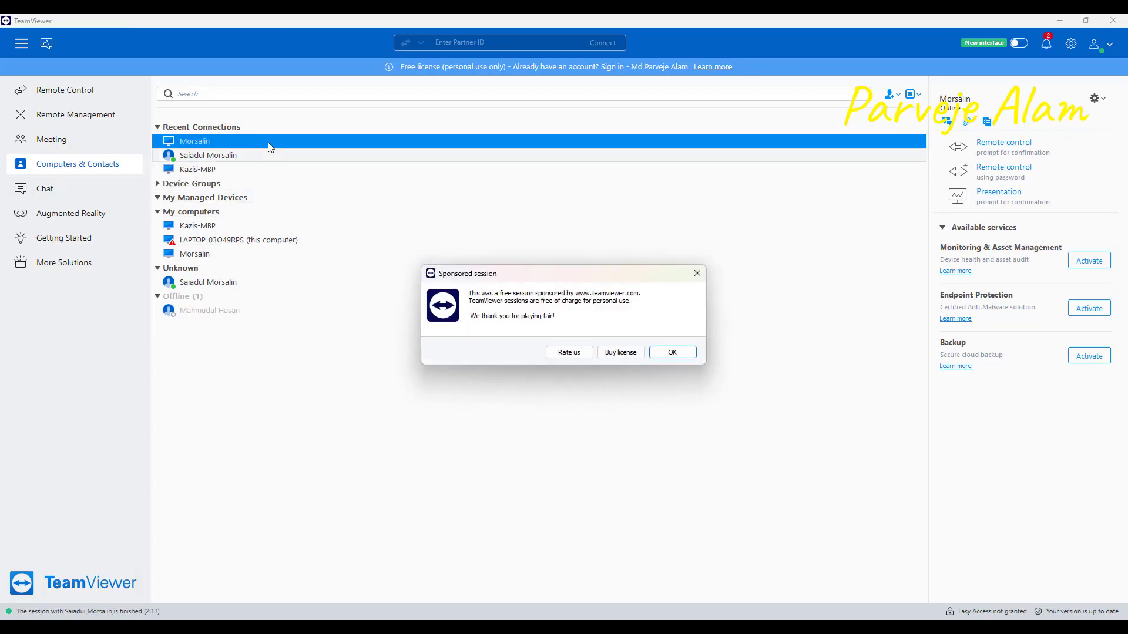
left_click(688, 356)
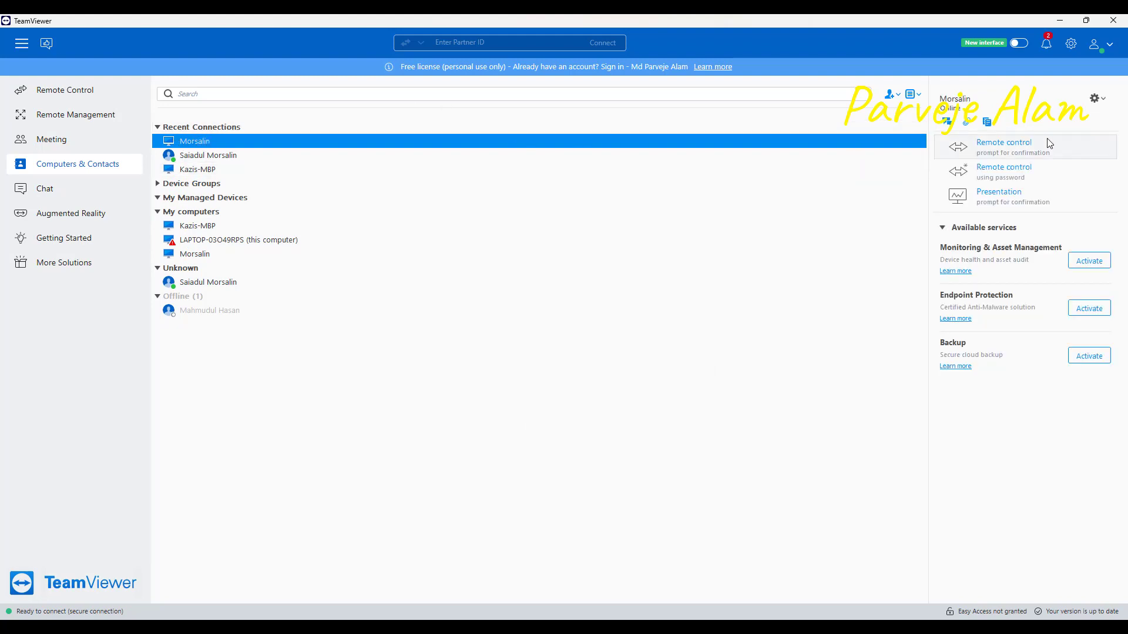
left_click(1009, 147)
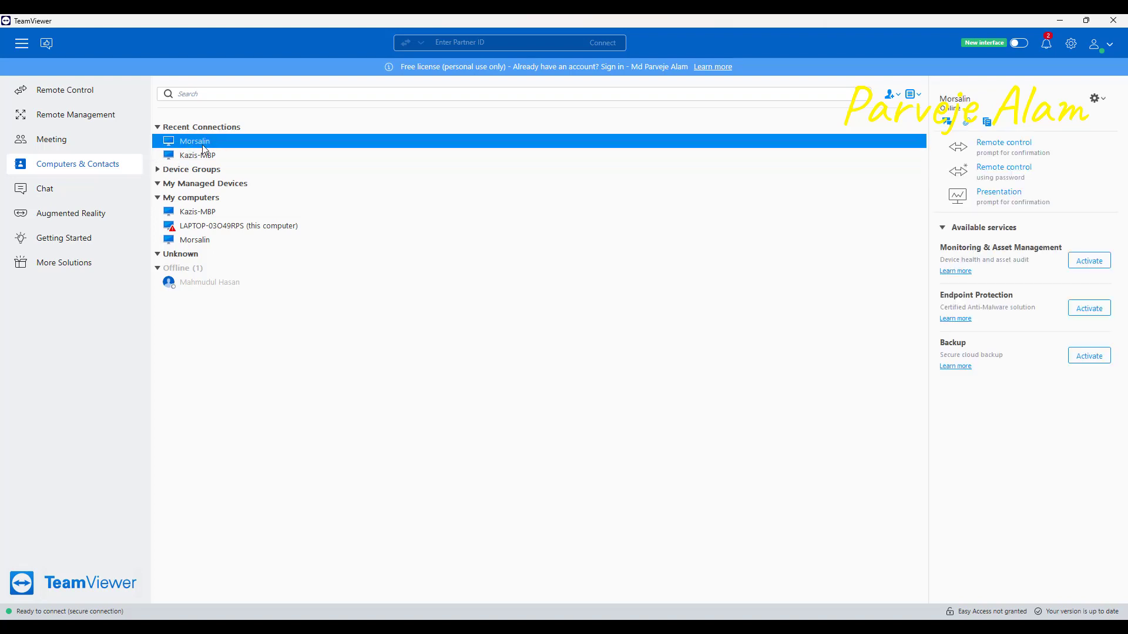
Step: Choose the recent contact as the partner to control on the Remote Control page and start the connection
left_click(73, 88)
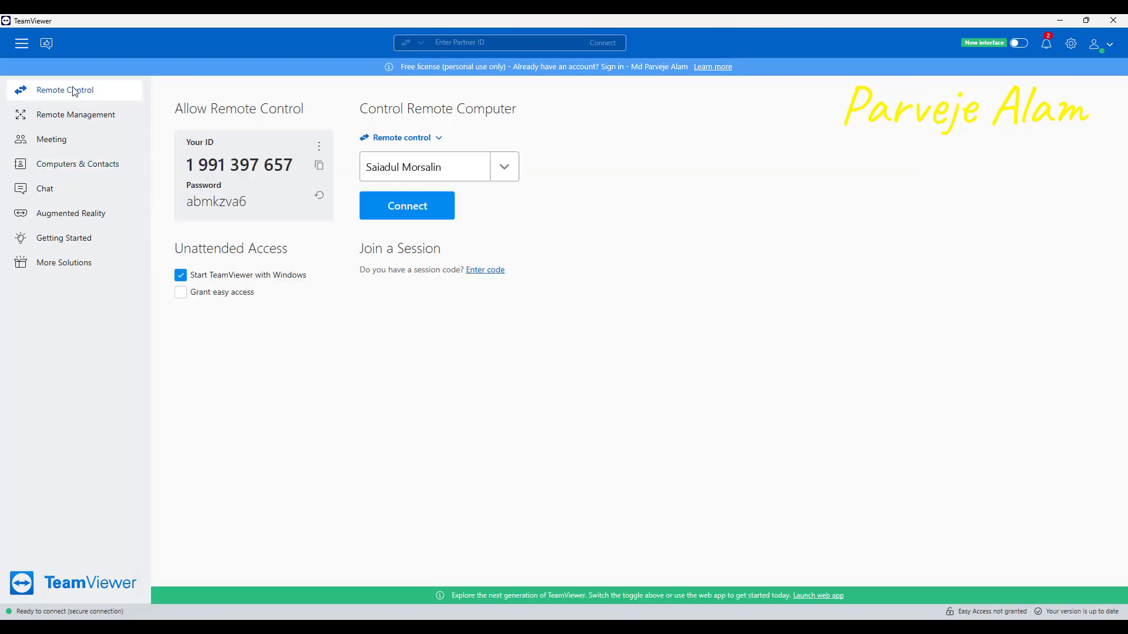
left_click(505, 170)
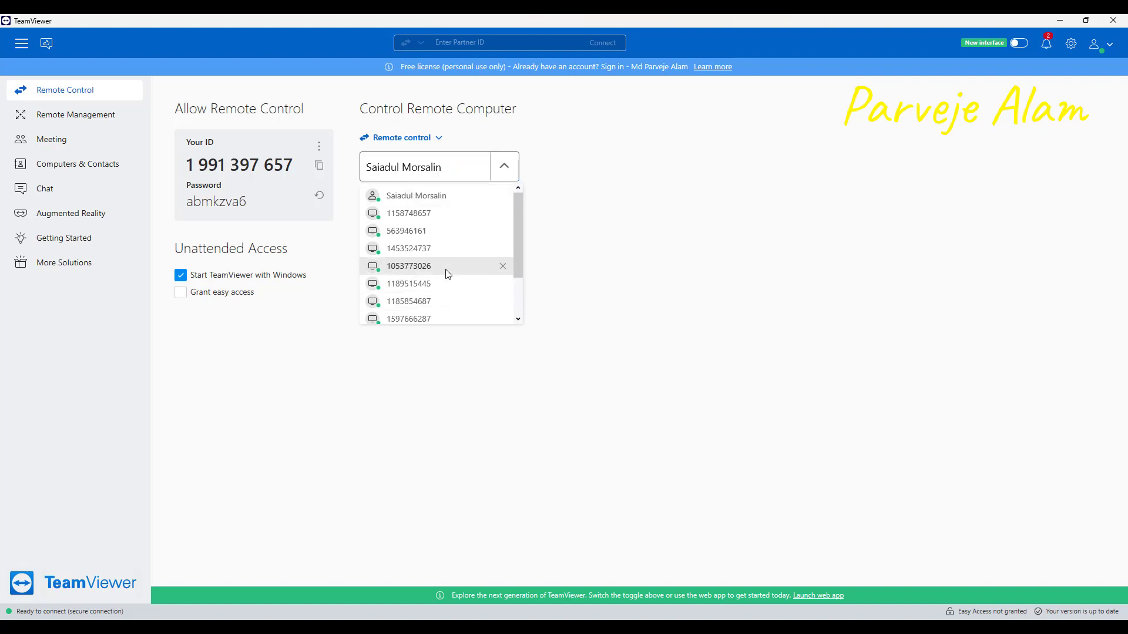
left_click(431, 197)
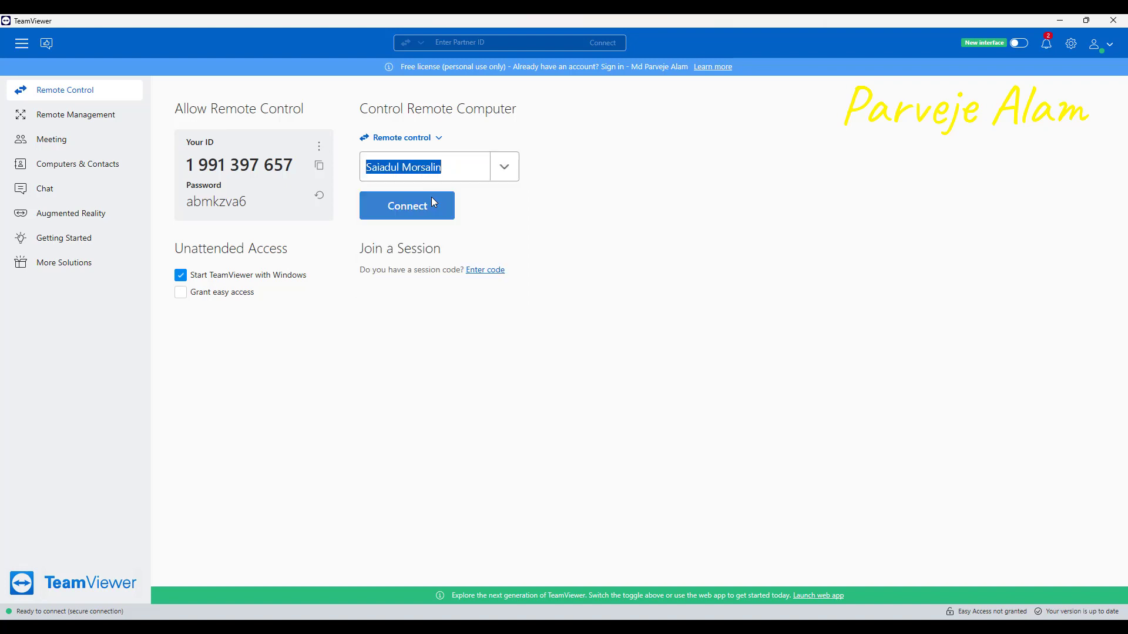
left_click(508, 212)
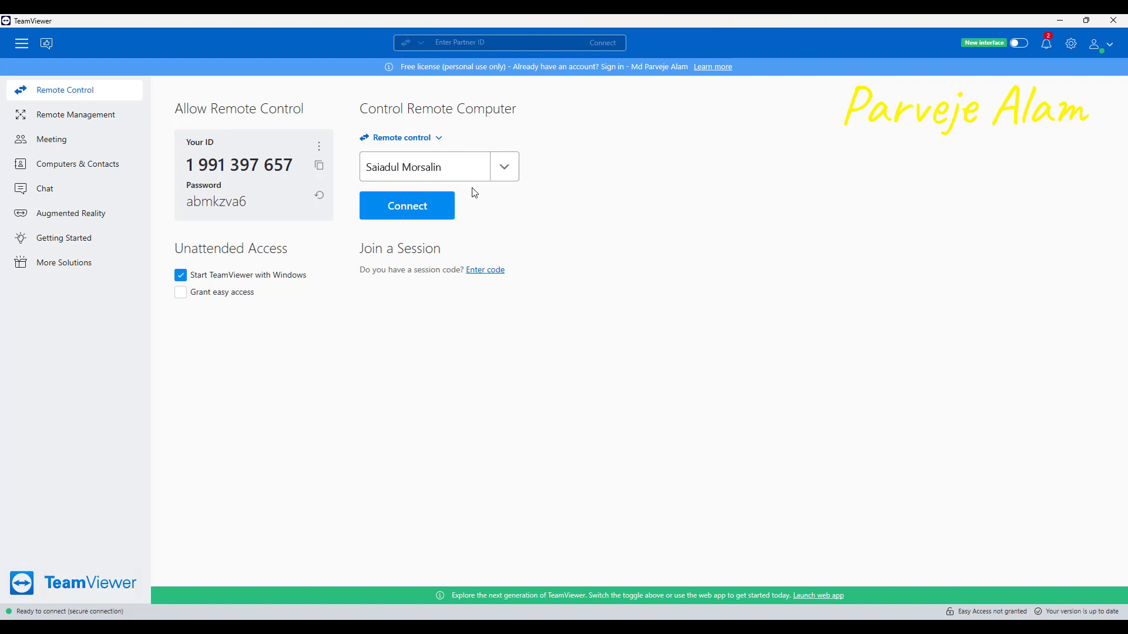
left_click(417, 205)
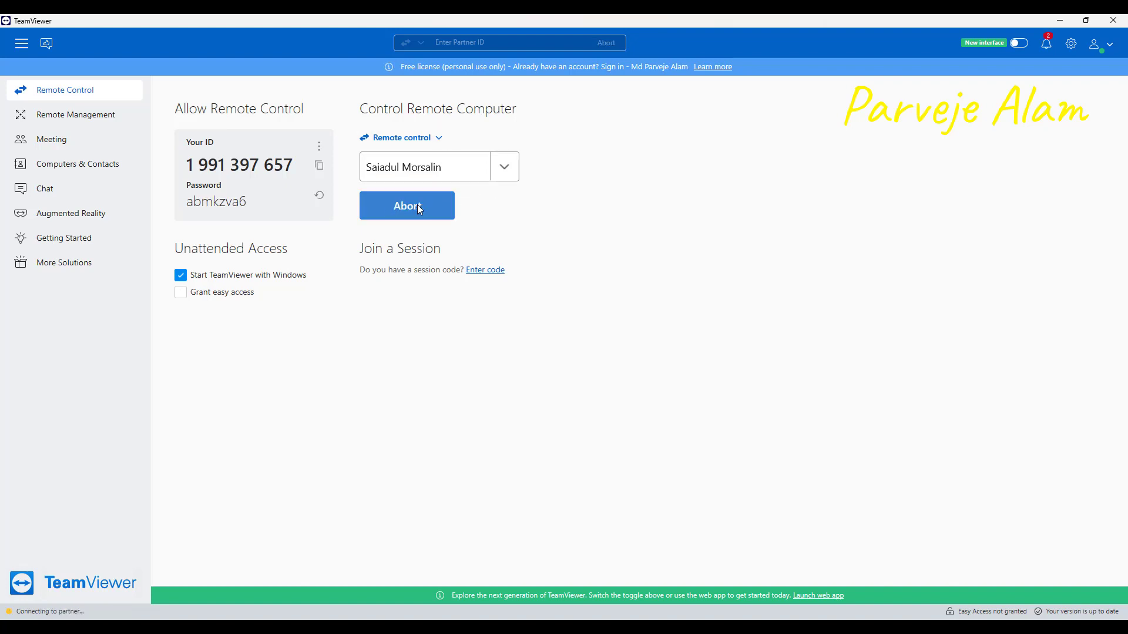